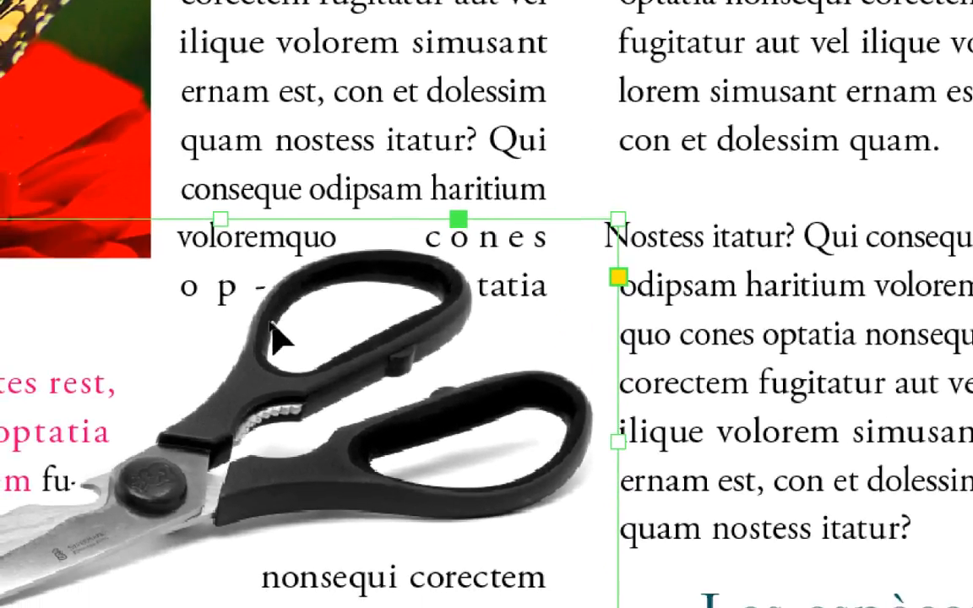
- Reposition the scissors image over the text columns and set its text wrap option to Plus grande zone
left_click_drag(117, 346, 544, 462)
left_click_drag(384, 367, 390, 279)
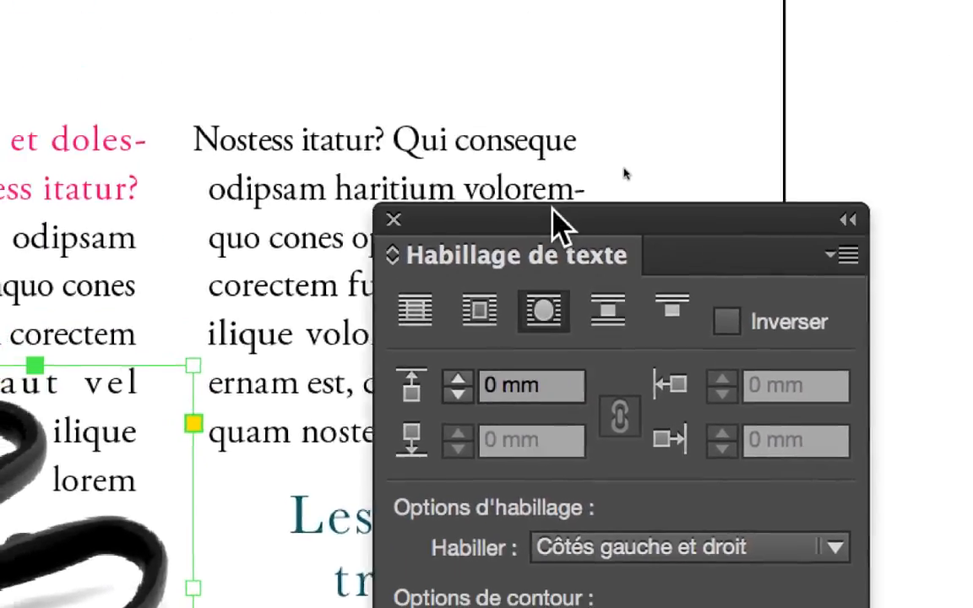
left_click_drag(557, 224, 532, 195)
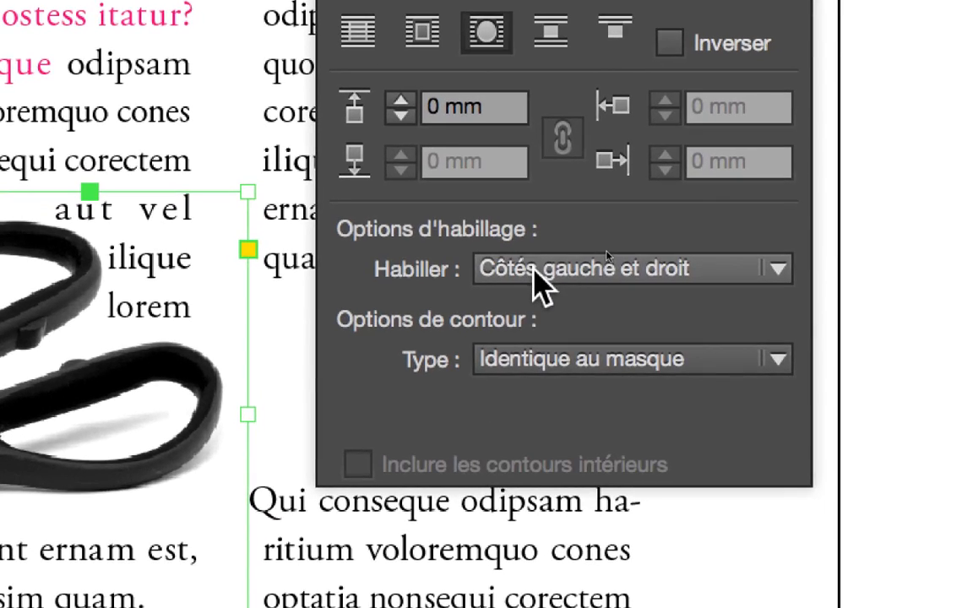
left_click(541, 282)
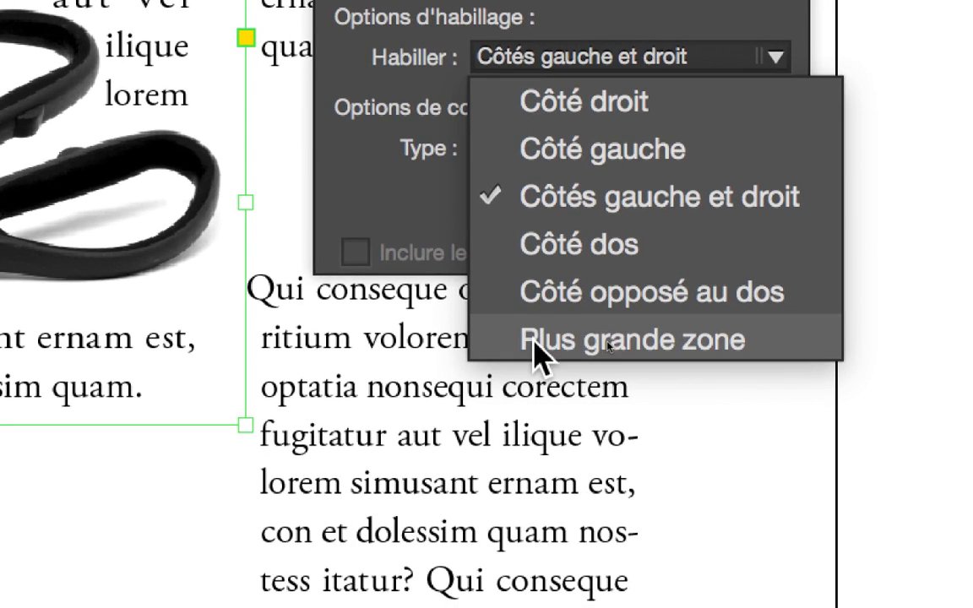
left_click(537, 342)
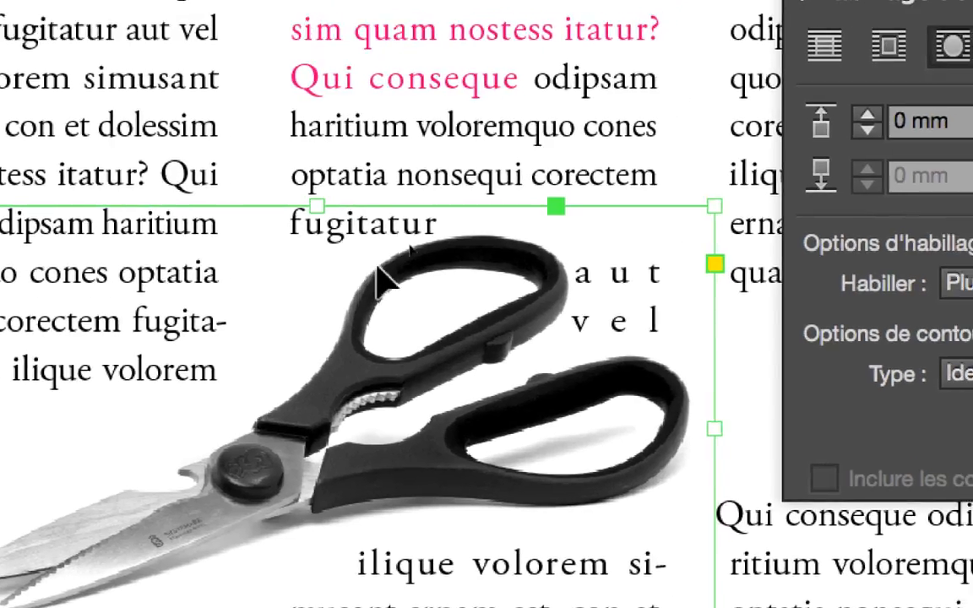
- Scale the scissors image down to about 50.6 × 28.3 mm with Free Transform and place it between the third and fourth columns
left_click(488, 187)
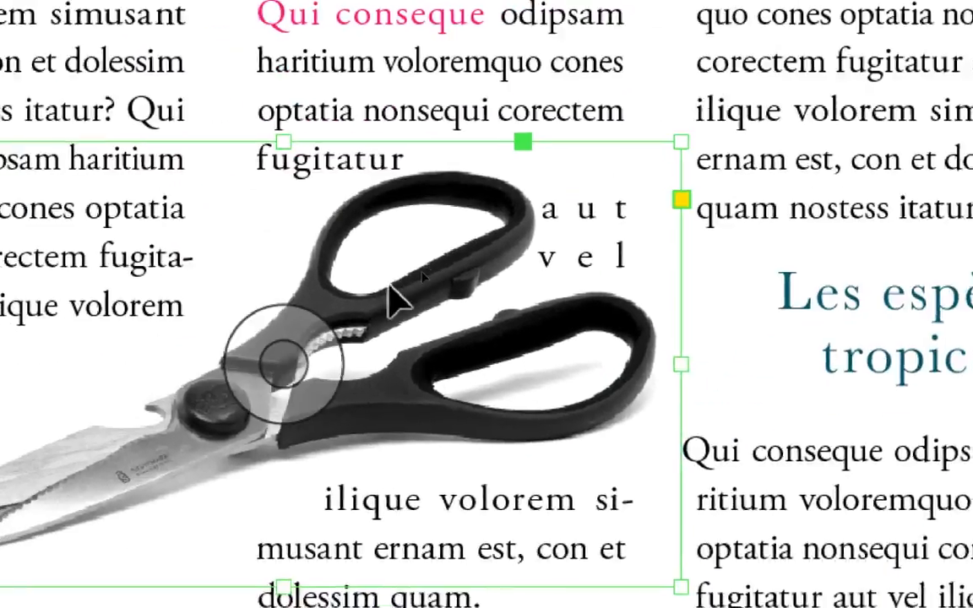
left_click_drag(397, 300, 309, 319)
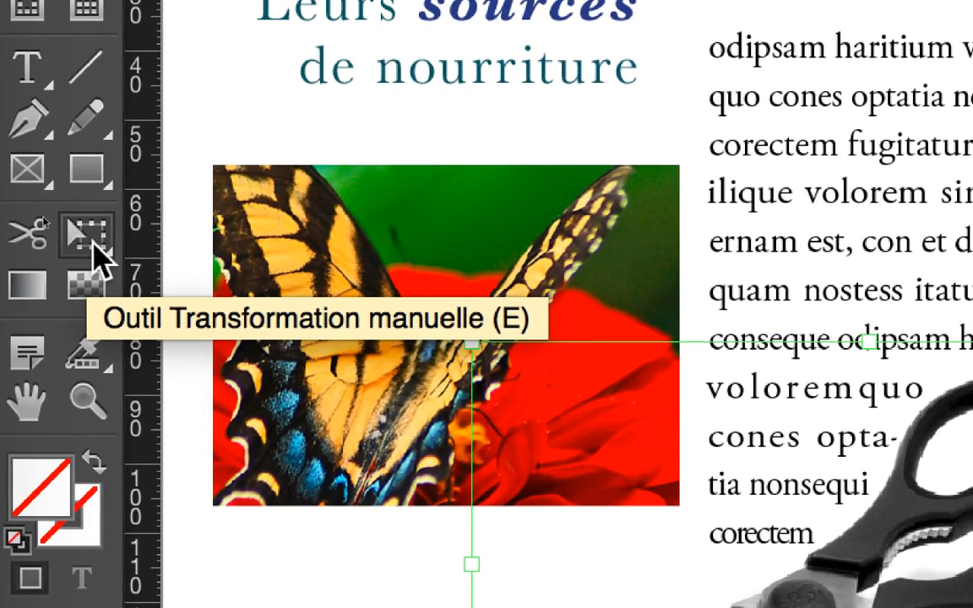
left_click(93, 243)
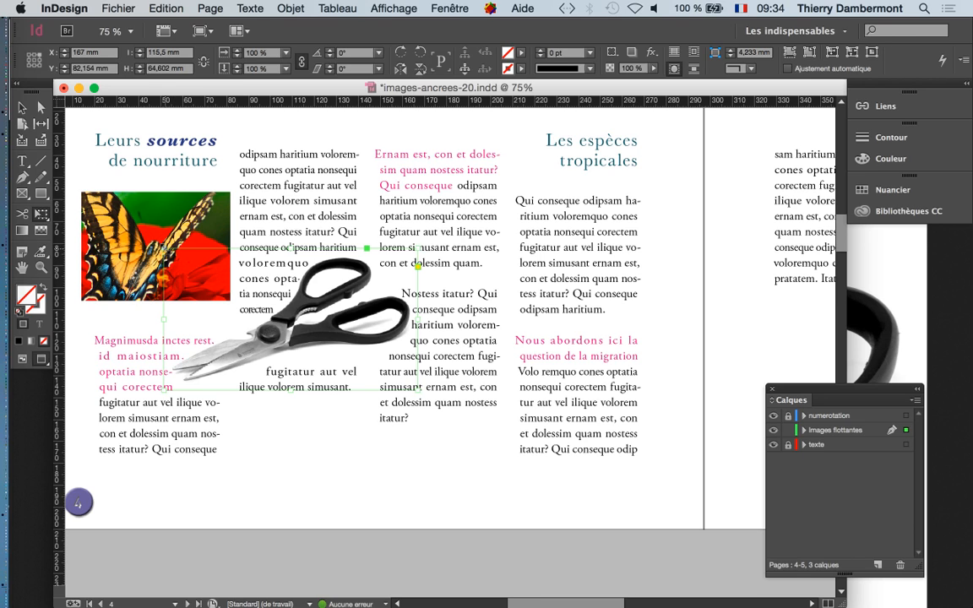
left_click_drag(164, 248, 291, 320)
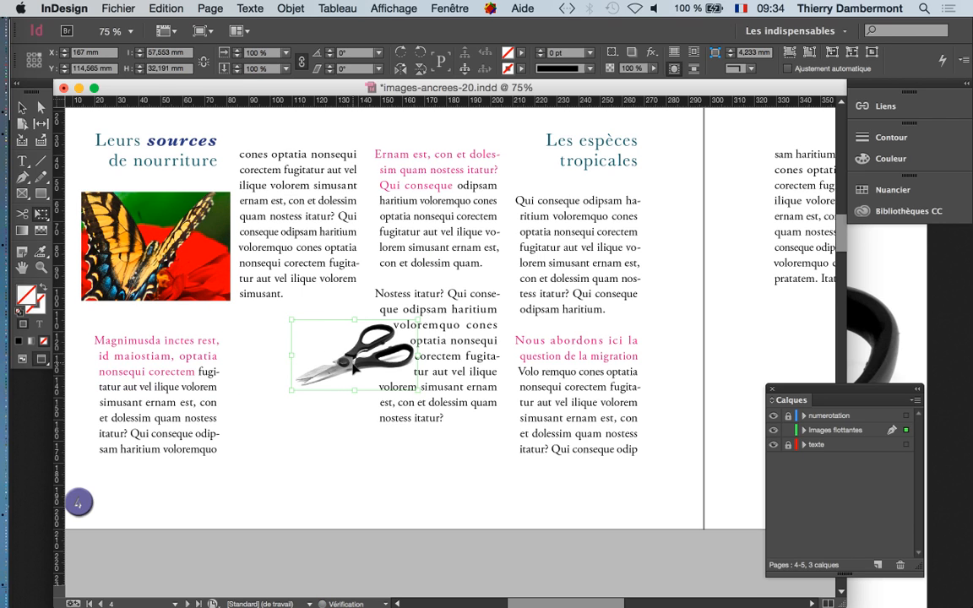
left_click_drag(351, 365, 369, 247)
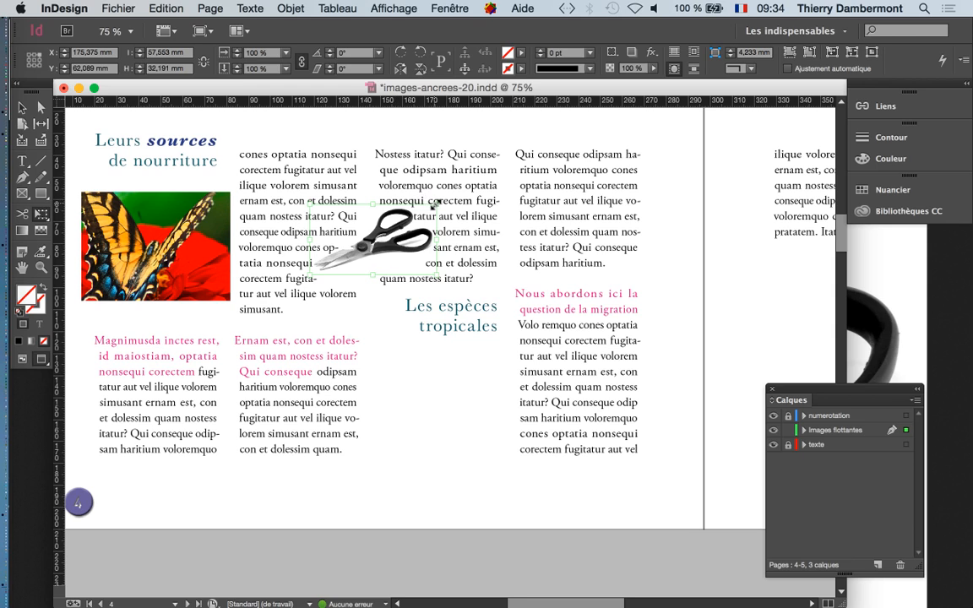
left_click_drag(434, 206, 419, 214)
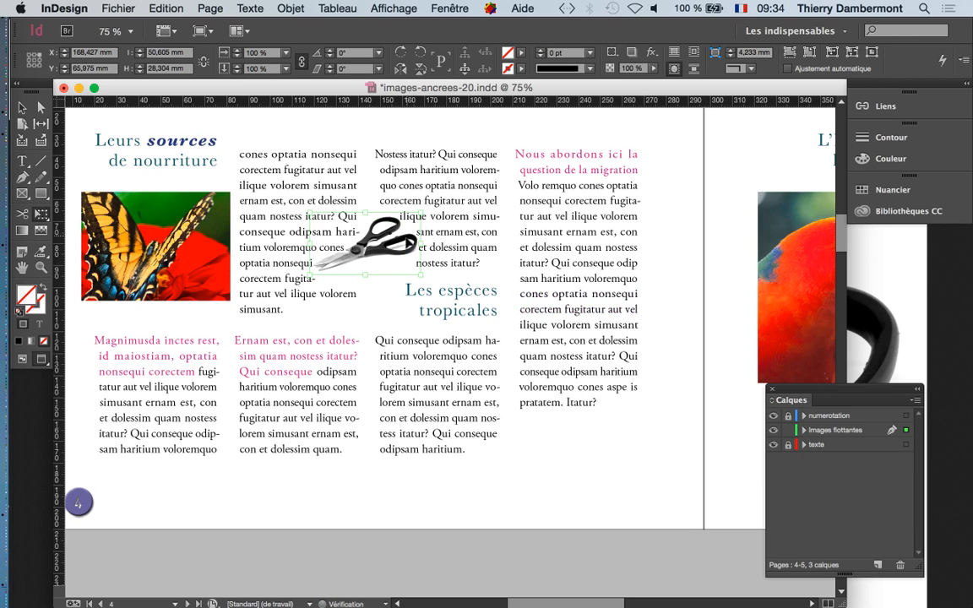
left_click_drag(384, 259, 520, 236)
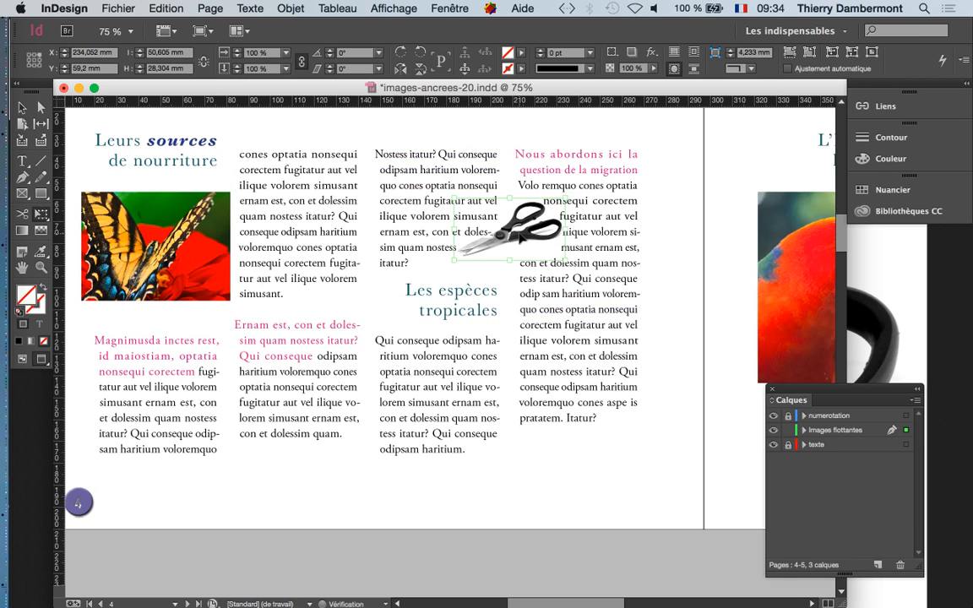
- Reopen the text wrap settings for the scissors image and increase its wrap offset to 7 mm
key("super+equal")
key("super+equal")
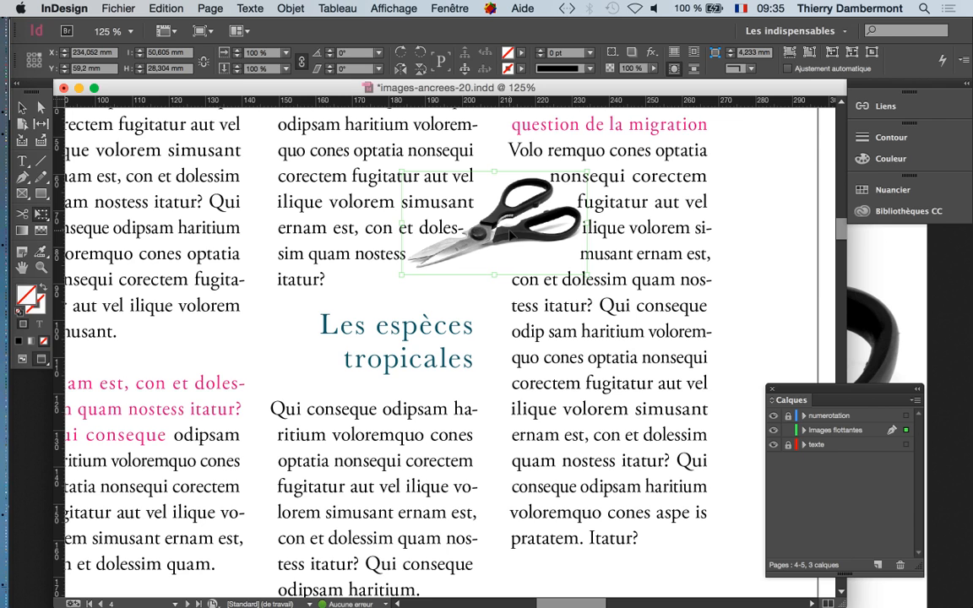
left_click(448, 8)
left_click(521, 222)
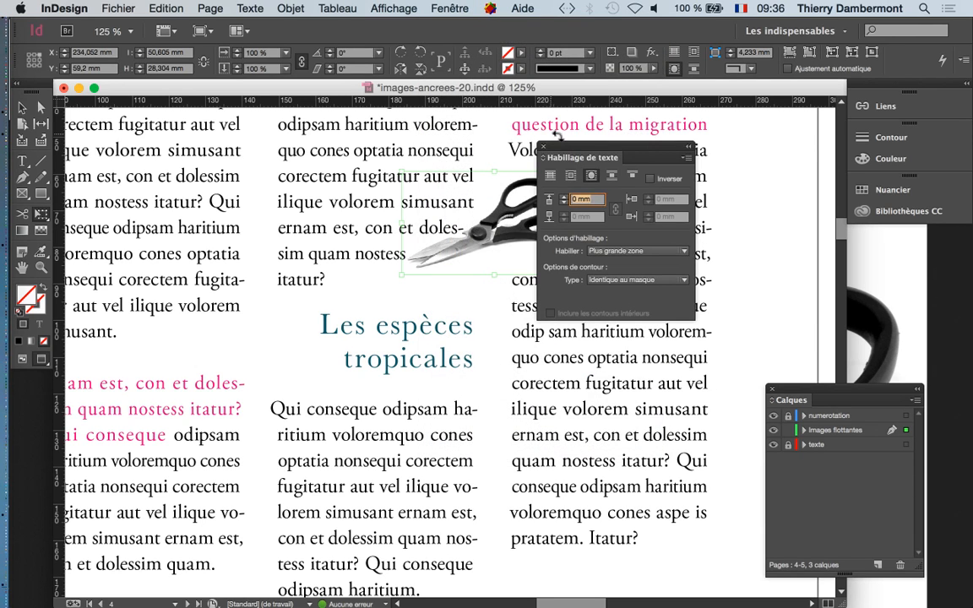
left_click_drag(573, 151, 643, 131)
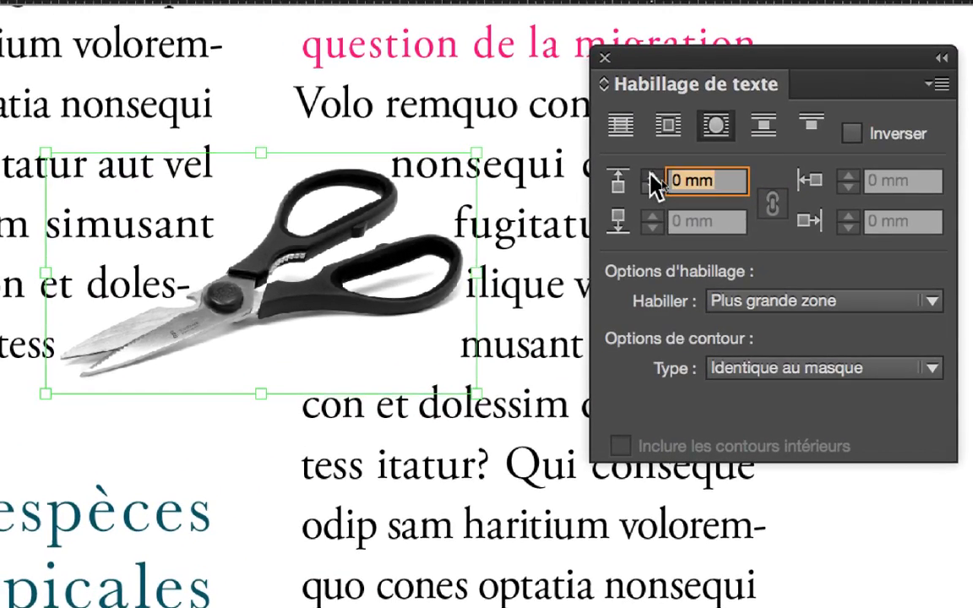
left_click(651, 174)
left_click(652, 175)
left_click(652, 174)
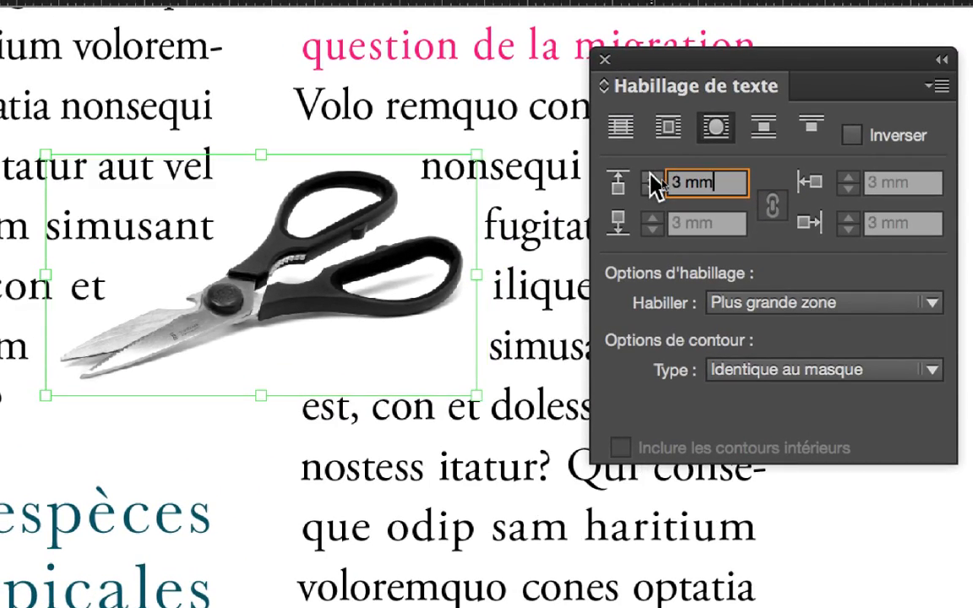
left_click(652, 177)
left_click(652, 177)
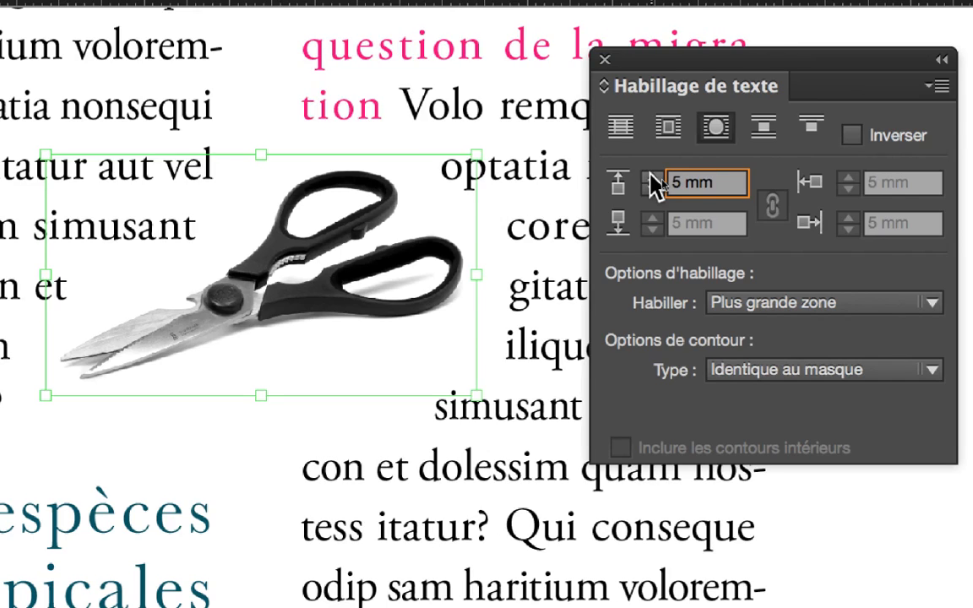
left_click(651, 176)
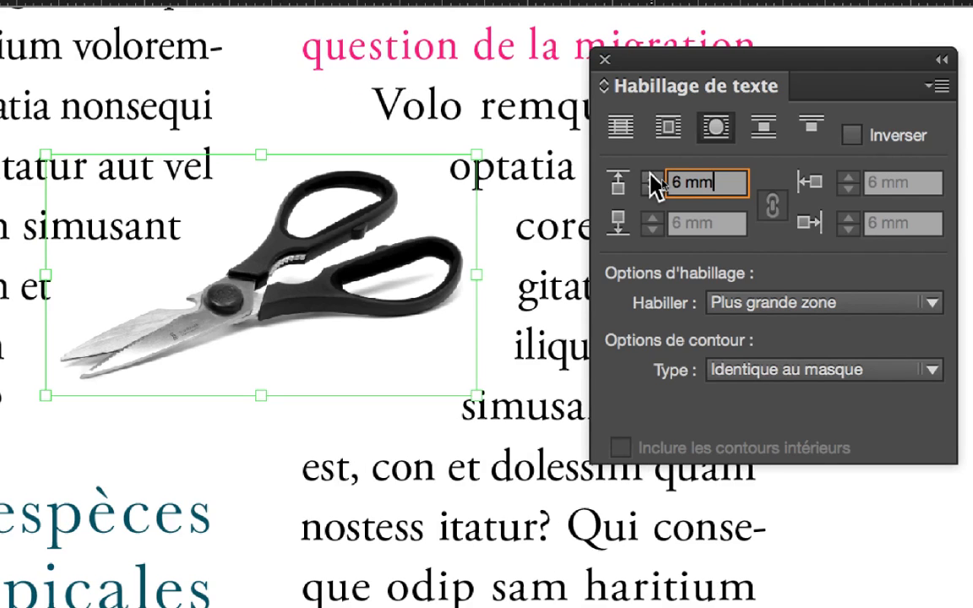
key("super+equal")
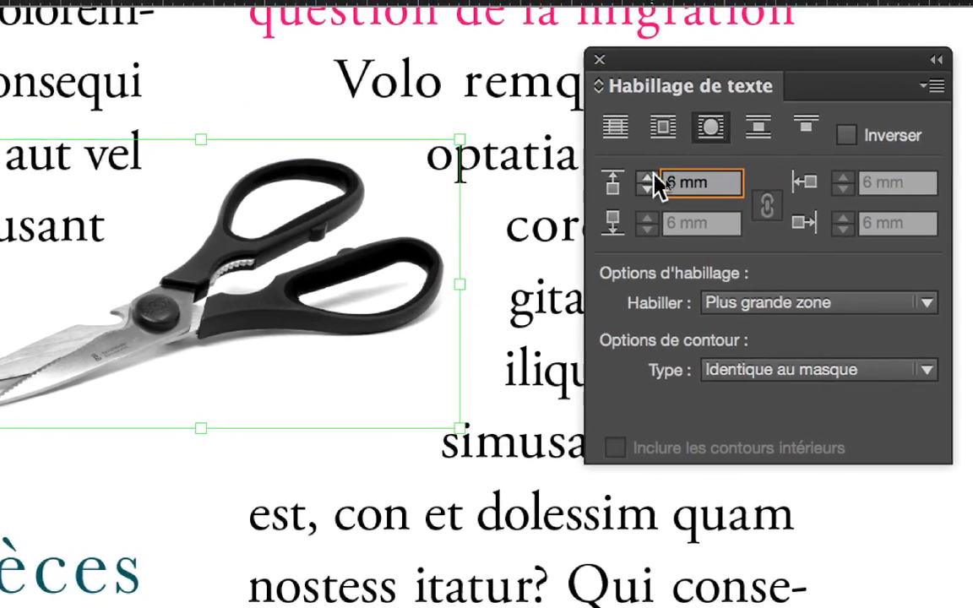
left_click(646, 176)
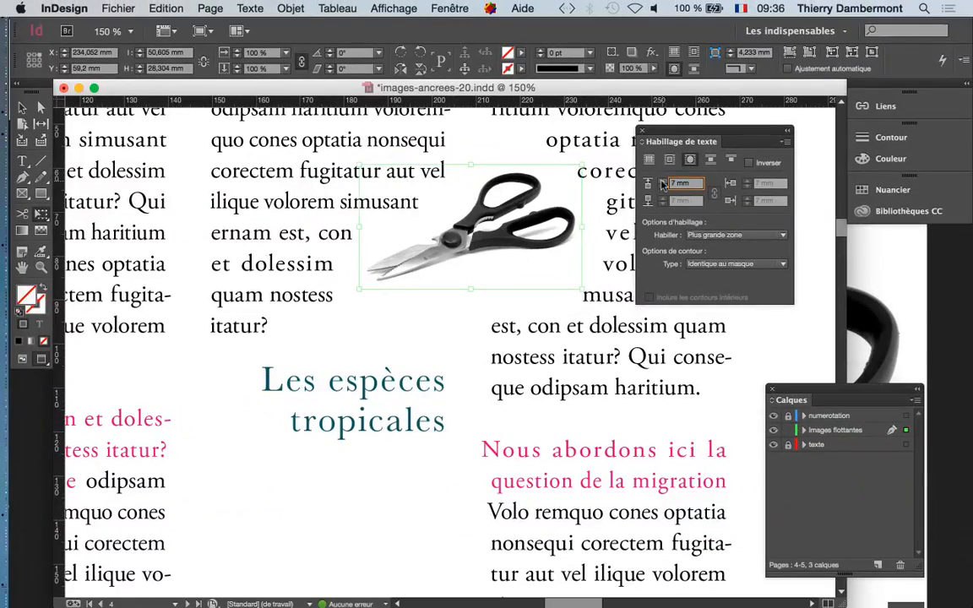
- Move the scissors image between the second and third columns, to about X 167.6 mm, Y 51.2 mm
key("super+minus")
key("super+minus")
key("super+minus")
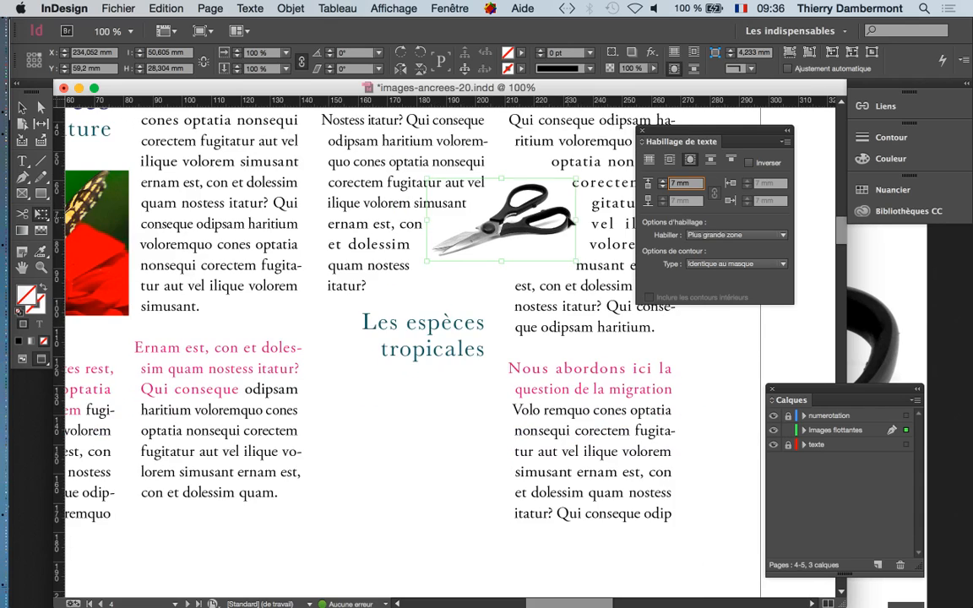
left_click_drag(527, 226, 390, 211)
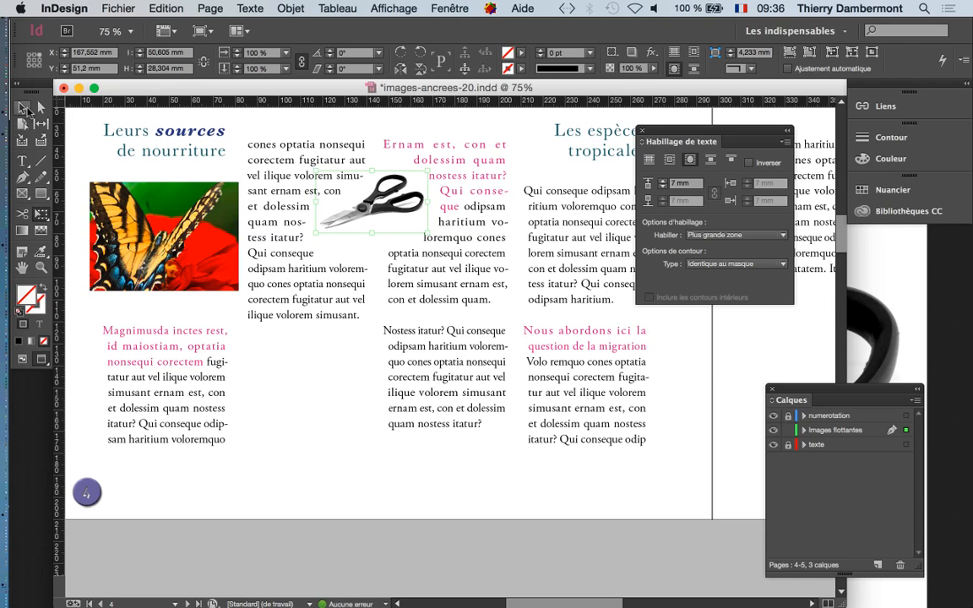
- Move the scissors image with the Selection tool to the lower end of the first column, about X 90.1 mm, Y 156 mm
left_click(410, 522)
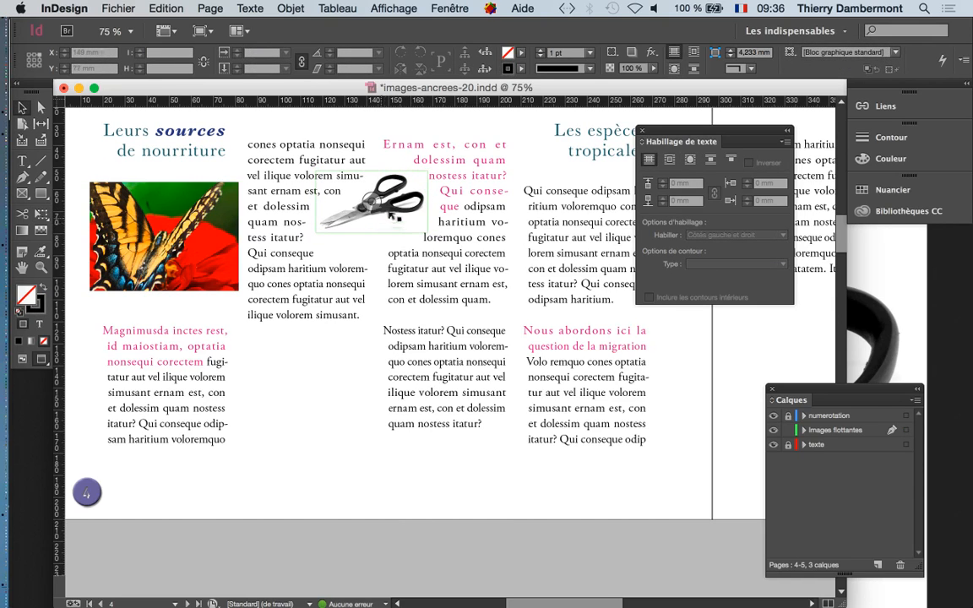
left_click_drag(384, 225, 246, 455)
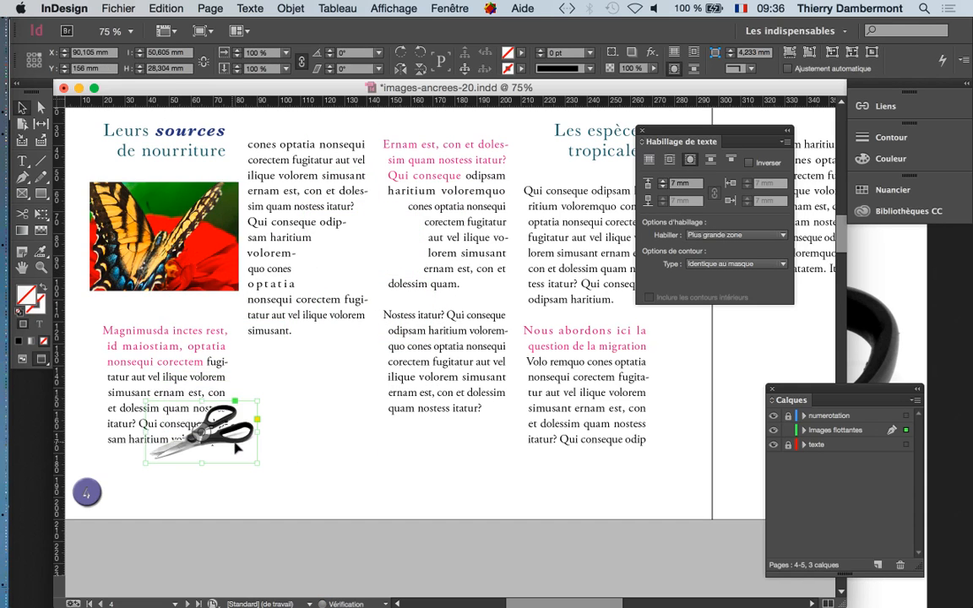
key("super+equal")
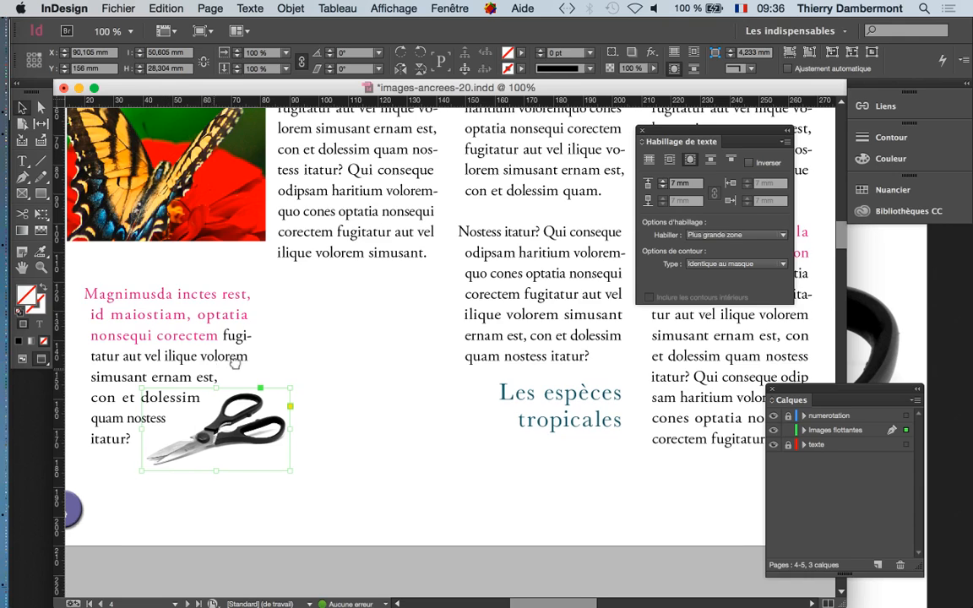
key("super+equal")
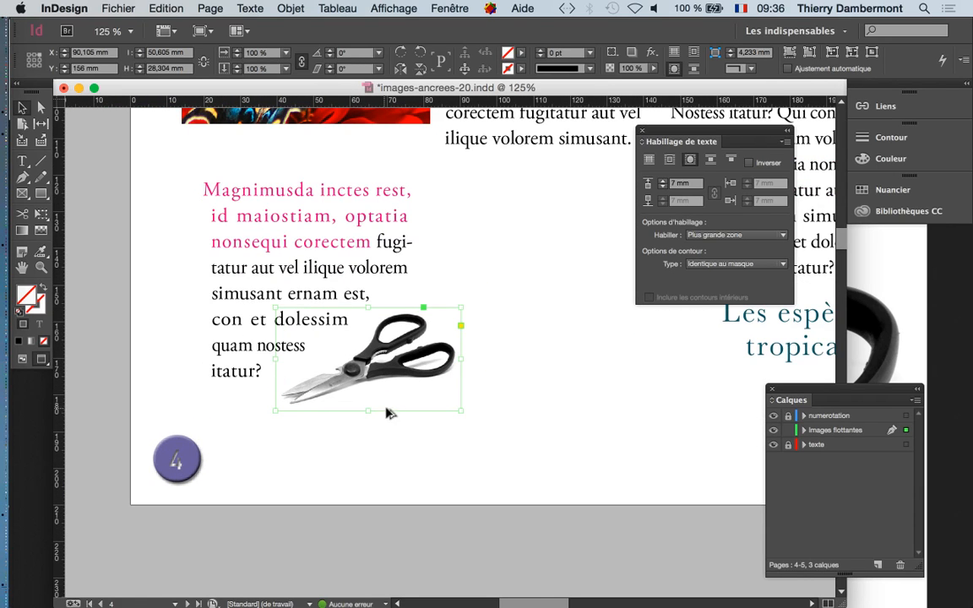
- Move the scissors image into the second column beside the butterfly photo, at about X 139.5 mm, Y 83.3 mm
key("super+minus")
key("super+minus")
left_click_drag(524, 372, 320, 323)
left_click_drag(224, 326, 298, 164)
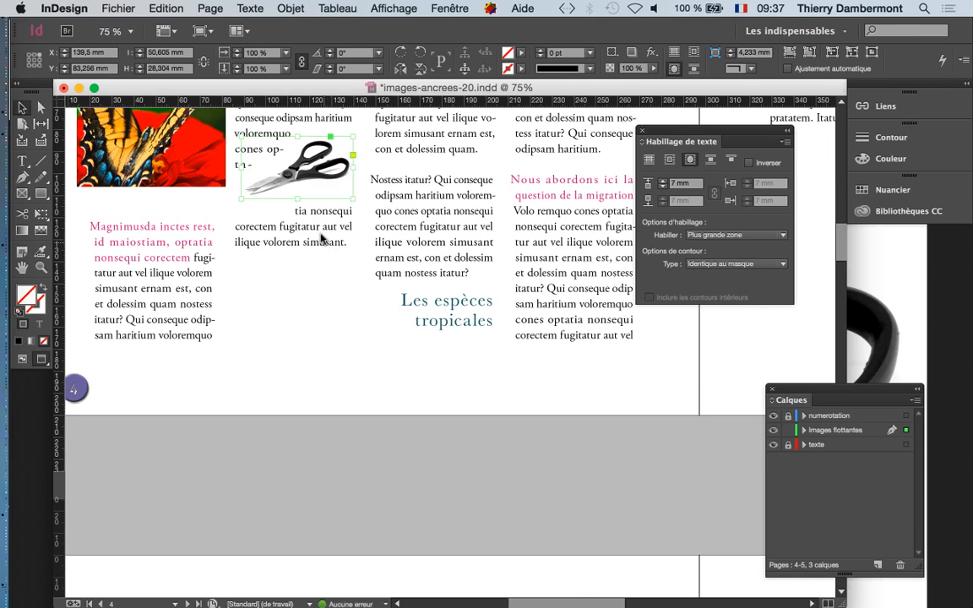
key("super+plus")
key("super+plus")
left_click_drag(345, 233, 366, 393)
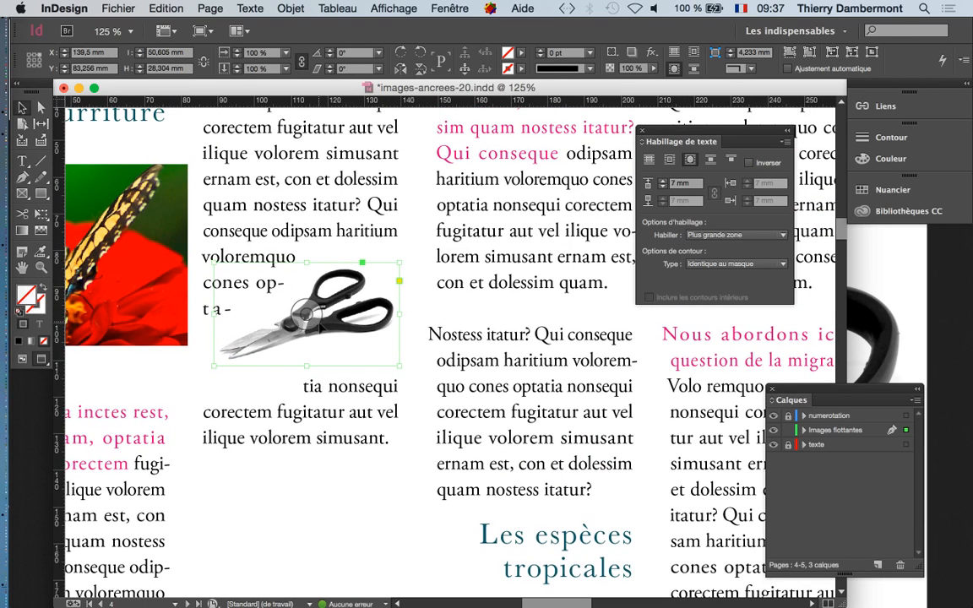
- Move the scissors image to the lower part of the third column, at about X 220.6 mm, Y 138.3 mm
left_click_drag(331, 333, 638, 529)
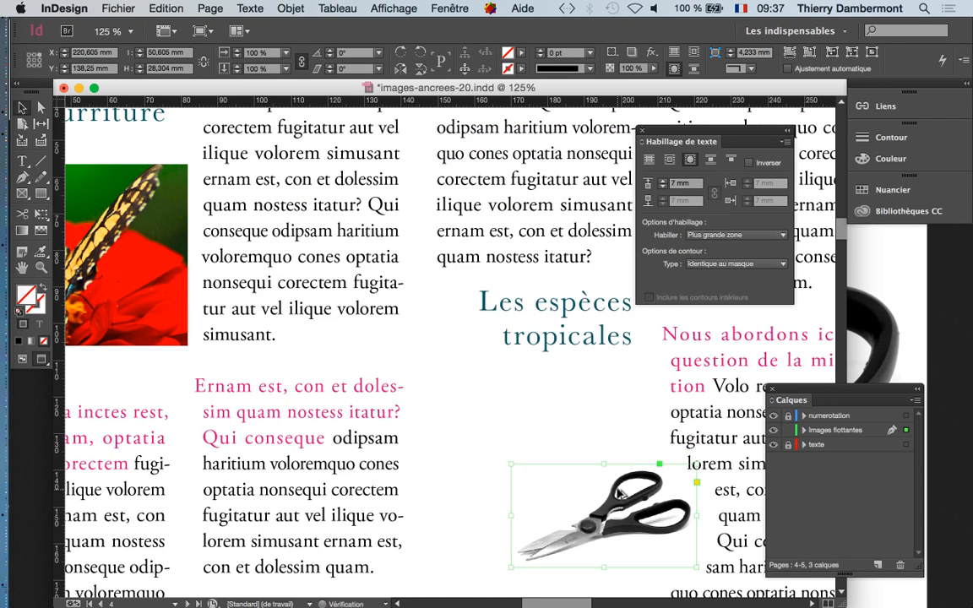
scroll(620, 489, "down", 2)
scroll(465, 372, "down", 3)
scroll(465, 372, "right", 5)
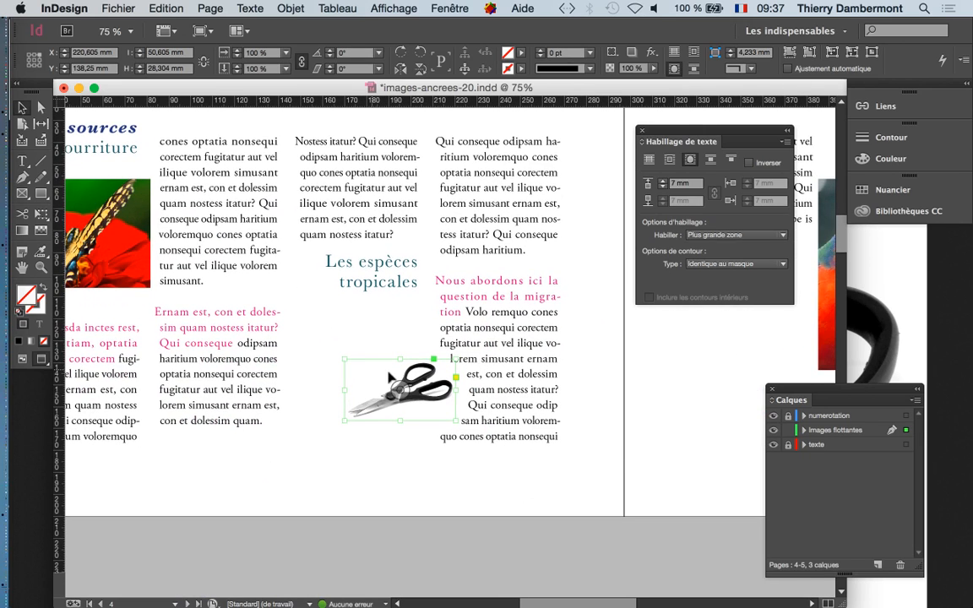
- Move the scissors image to the foot of the page between the first and second columns, at about X 98.5 mm, Y 158.7 mm
left_click_drag(448, 411, 257, 429)
key("space")
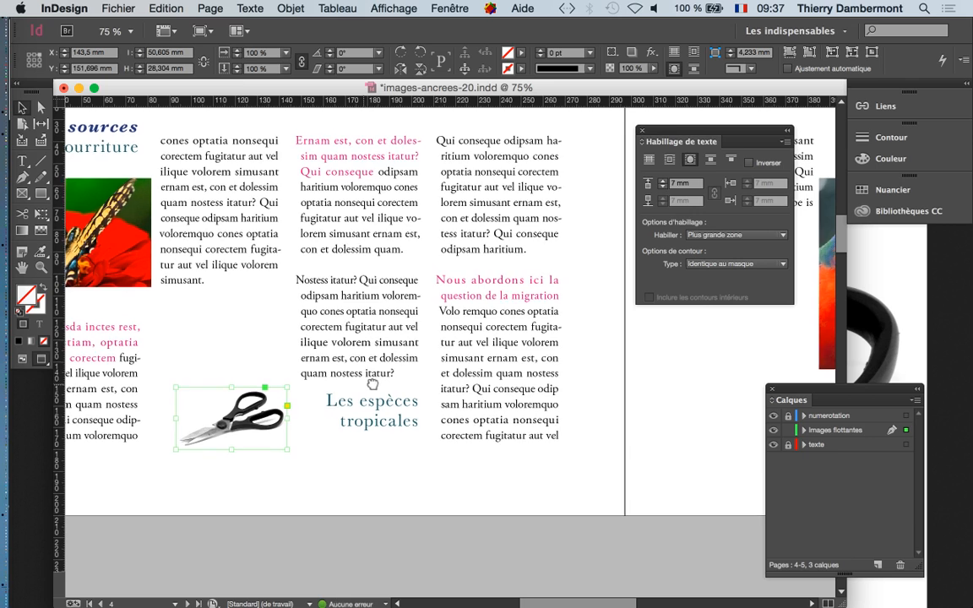
left_click_drag(372, 384, 510, 363)
left_click_drag(402, 407, 304, 427)
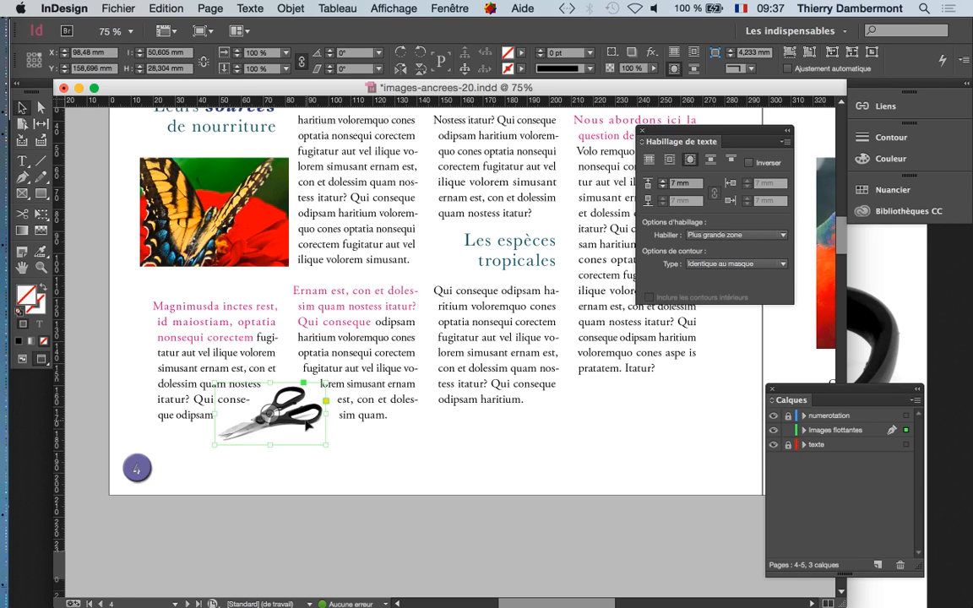
- Move the scissors image to the foot of the page between the second and third columns, at about X 164.8 mm, Y 151.7 mm
scroll(228, 205, "up", 3)
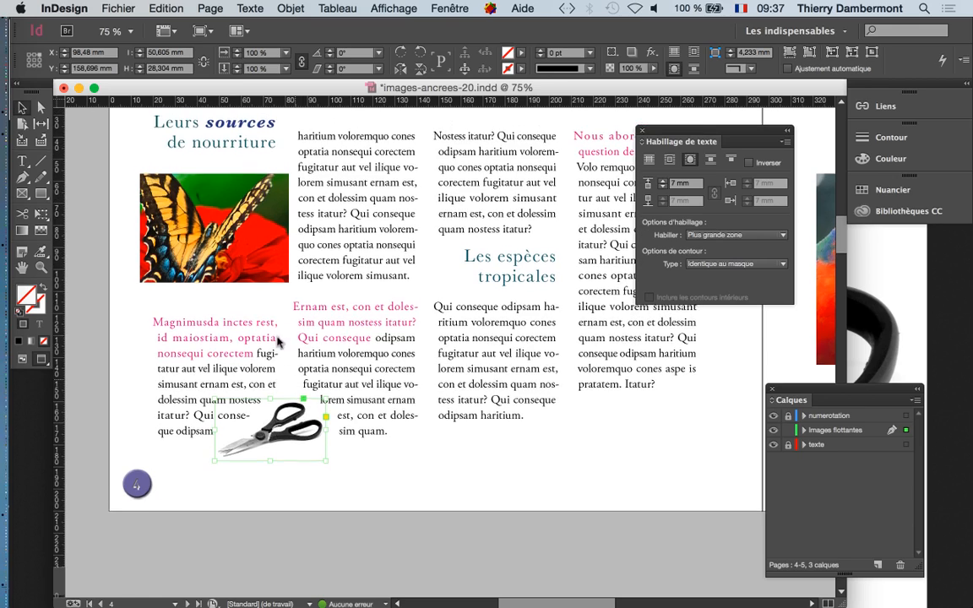
scroll(228, 205, "up", 3)
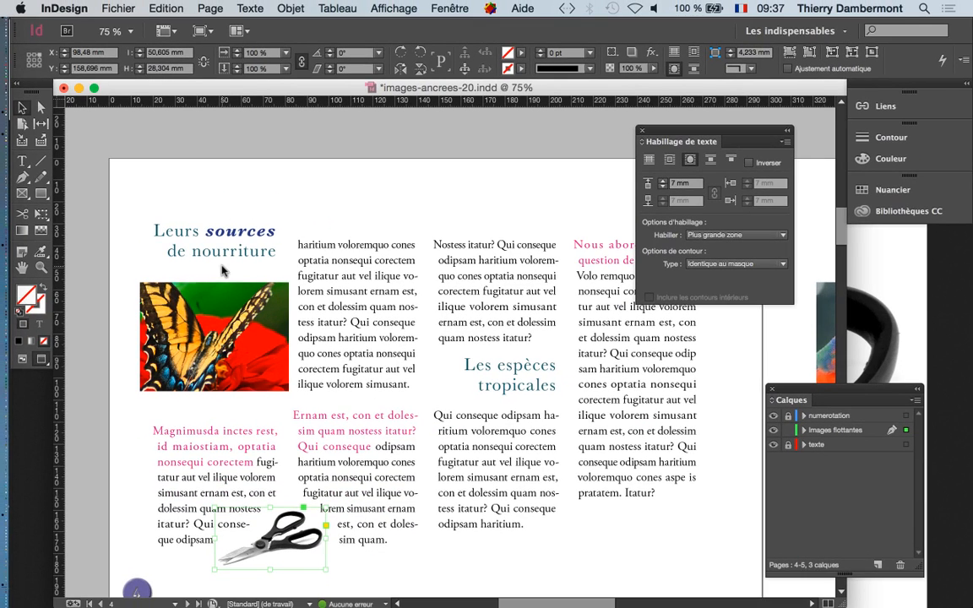
scroll(355, 342, "down", 5)
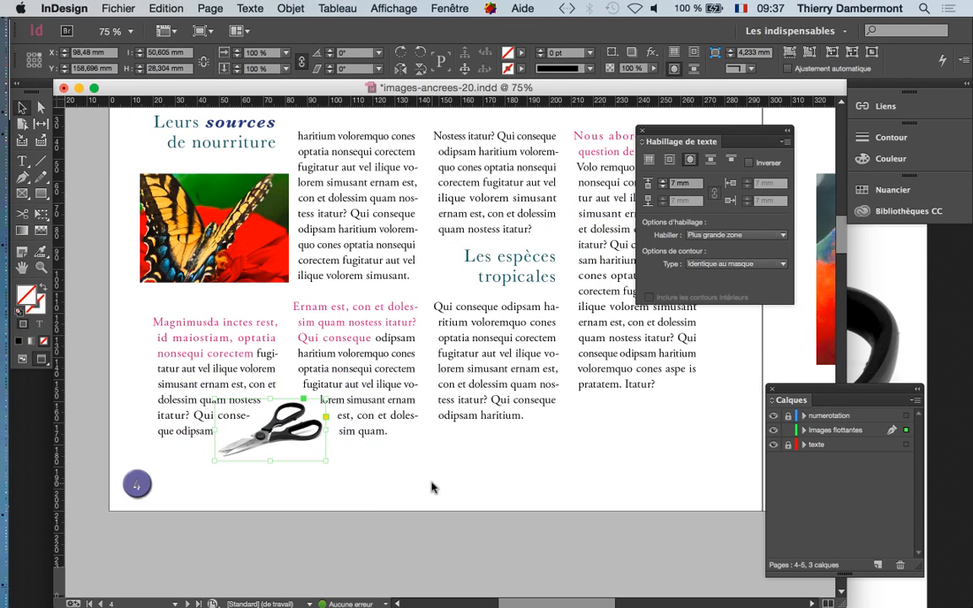
left_click(431, 483)
left_click_drag(290, 443, 434, 454)
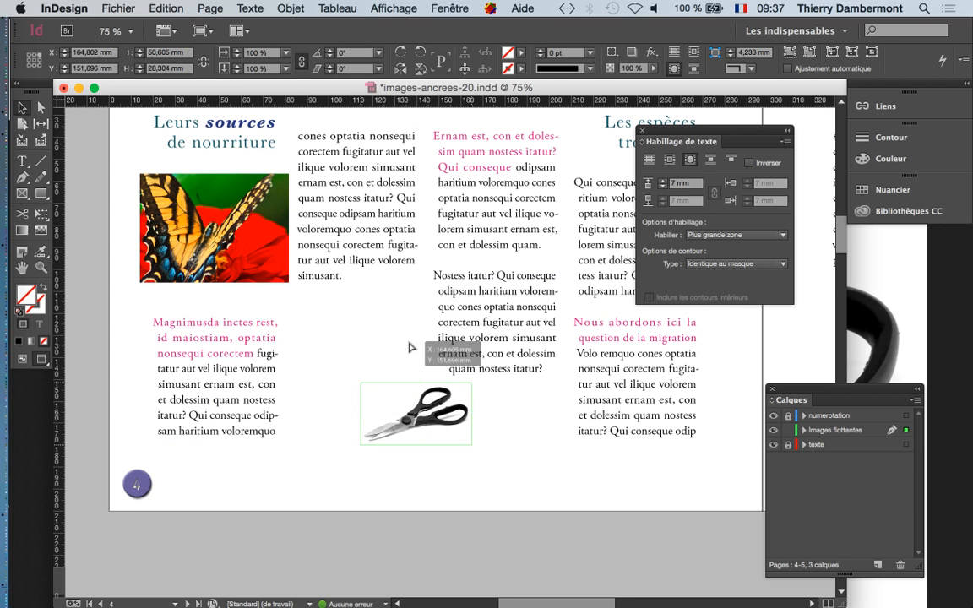
- Move the scissors image to the foot of the first column, at about X 90 mm, Y 151.7 mm, and deselect it
left_click_drag(411, 347, 273, 424)
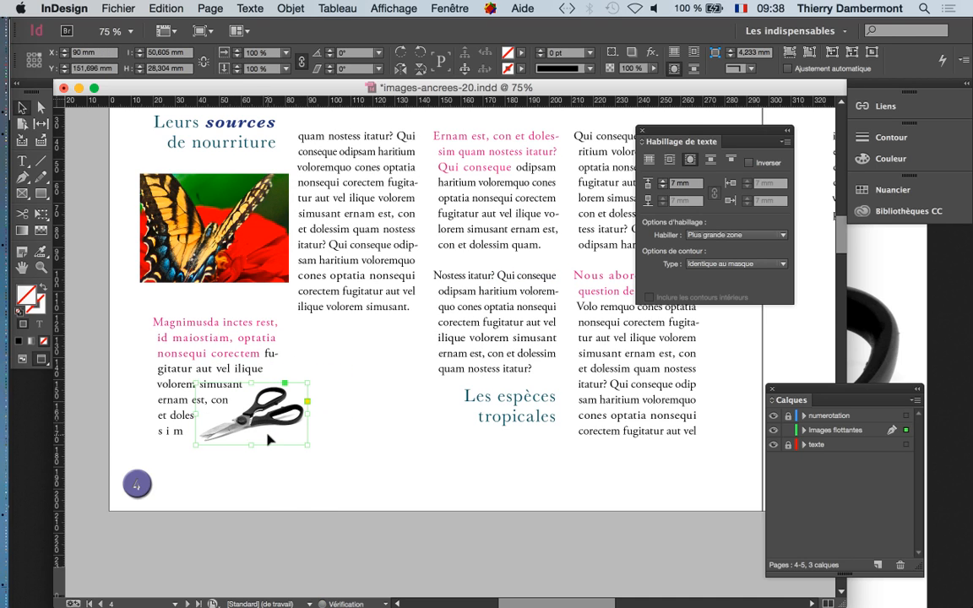
left_click(291, 558)
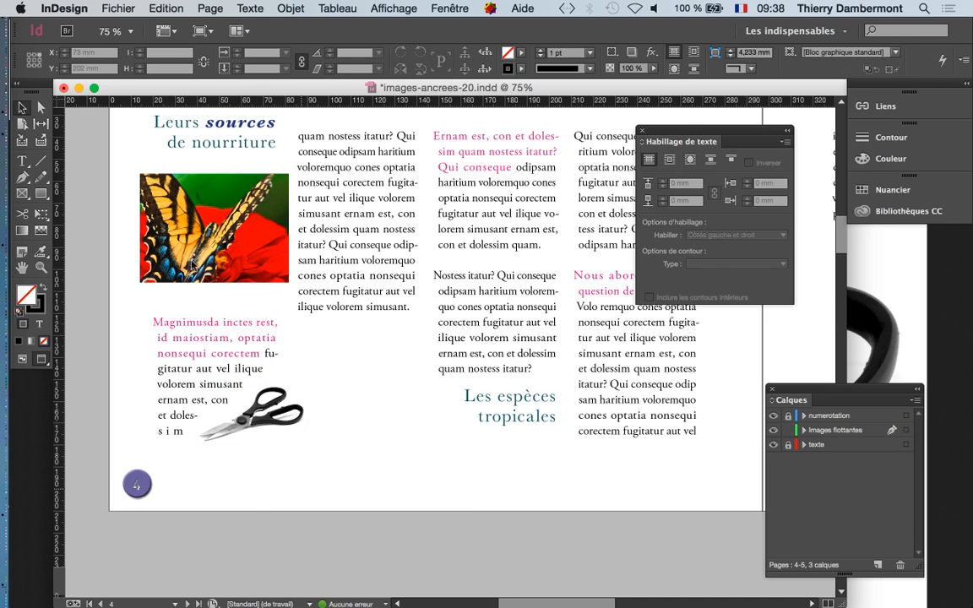
- Save the document under the new name images-ancrees-21.indd in the same folder, keeping the InDesign CC 2014 document format
left_click(118, 9)
left_click(177, 151)
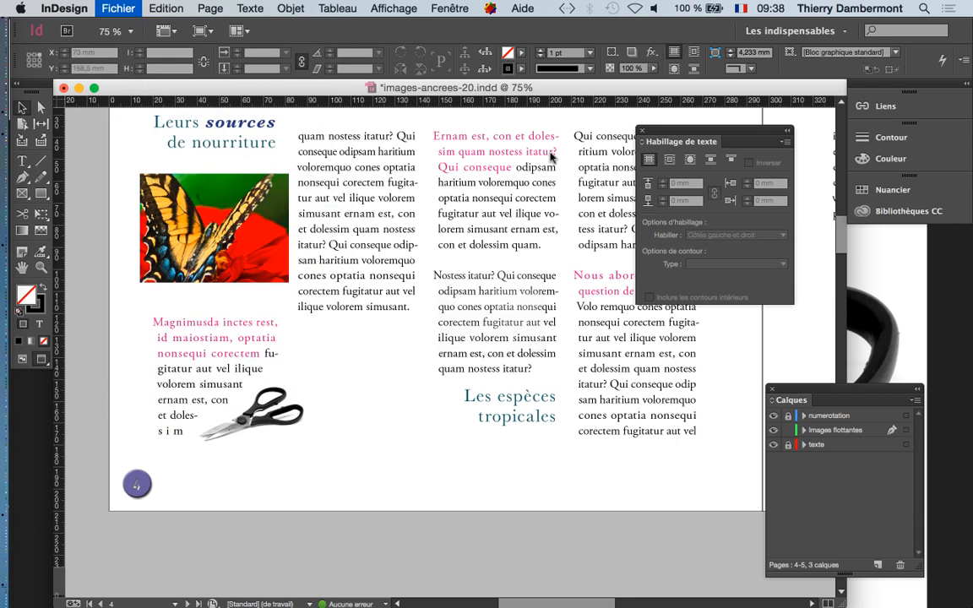
left_click(521, 62)
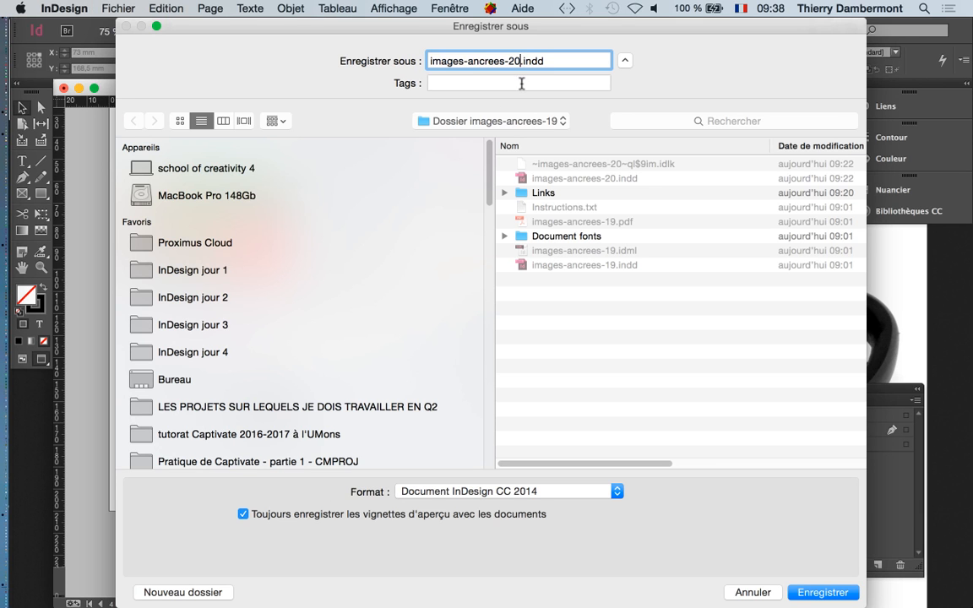
key("BackSpace")
type("1")
key("Return")
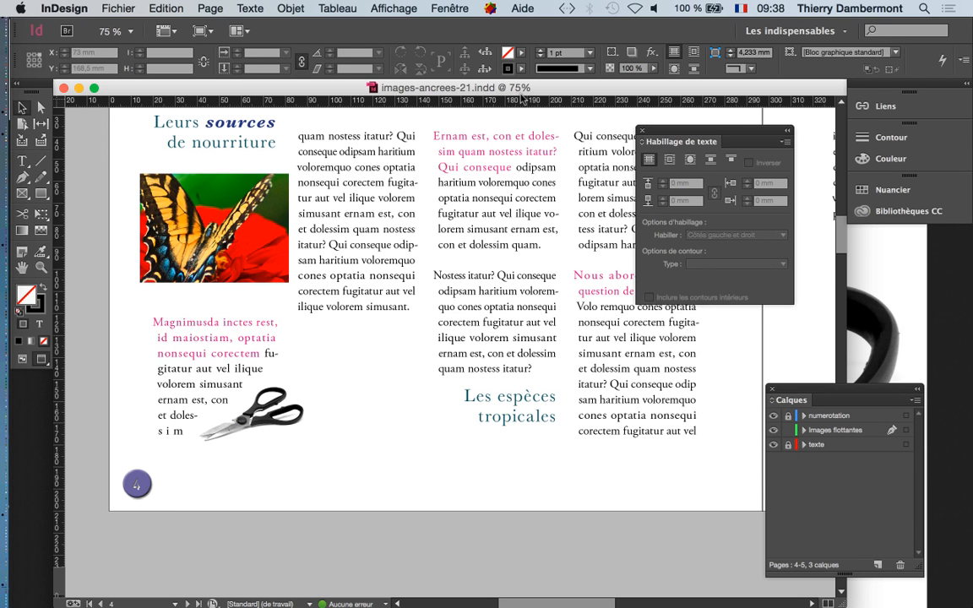
left_click(118, 9)
left_click(131, 145)
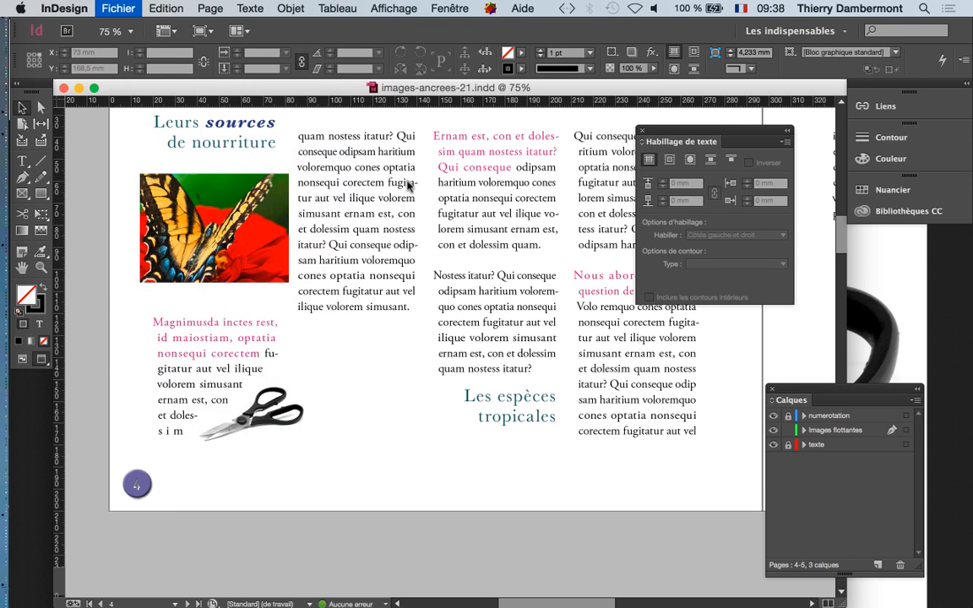